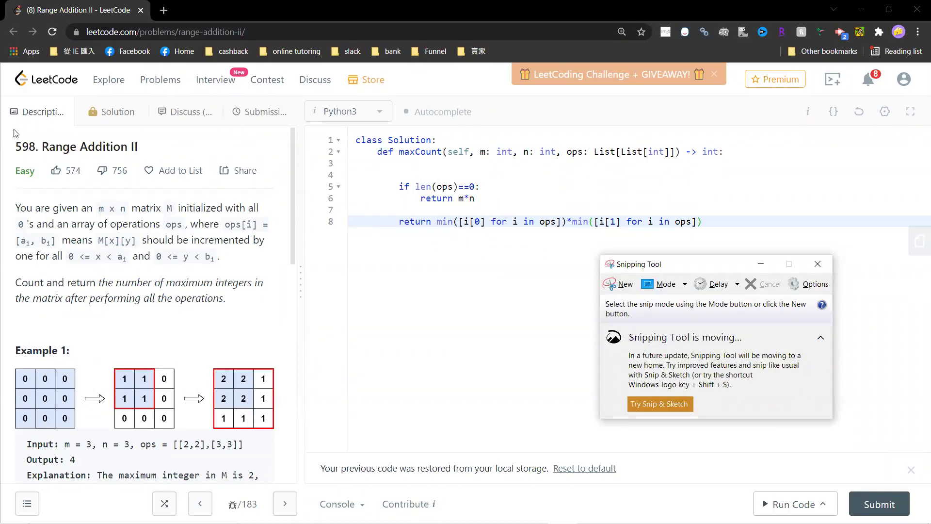
# - Bring the Range Addition II page to the front and read the title and matrix-operations description
pyautogui.moveTo(14, 147); pyautogui.dragTo(154, 143)
pyautogui.click(157, 142)
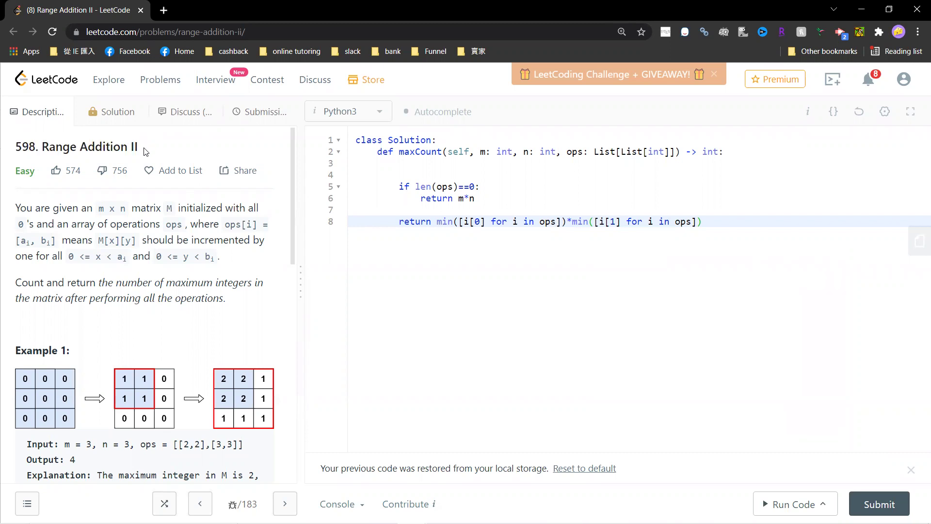
pyautogui.moveTo(143, 148); pyautogui.dragTo(3, 151)
pyautogui.click(29, 223)
pyautogui.moveTo(22, 204); pyautogui.dragTo(188, 223)
pyautogui.click(187, 221)
pyautogui.scroll(-1, 213, 269)
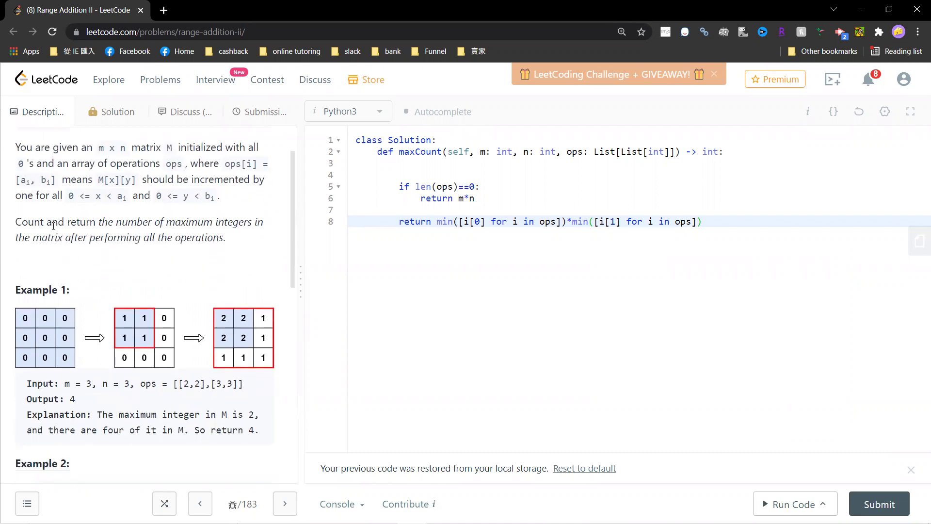
pyautogui.moveTo(29, 222); pyautogui.dragTo(251, 240)
# - Read the task statement and Example 1's first operation and explanation by highlighting them
pyautogui.click(212, 237)
pyautogui.scroll(1, 193, 251)
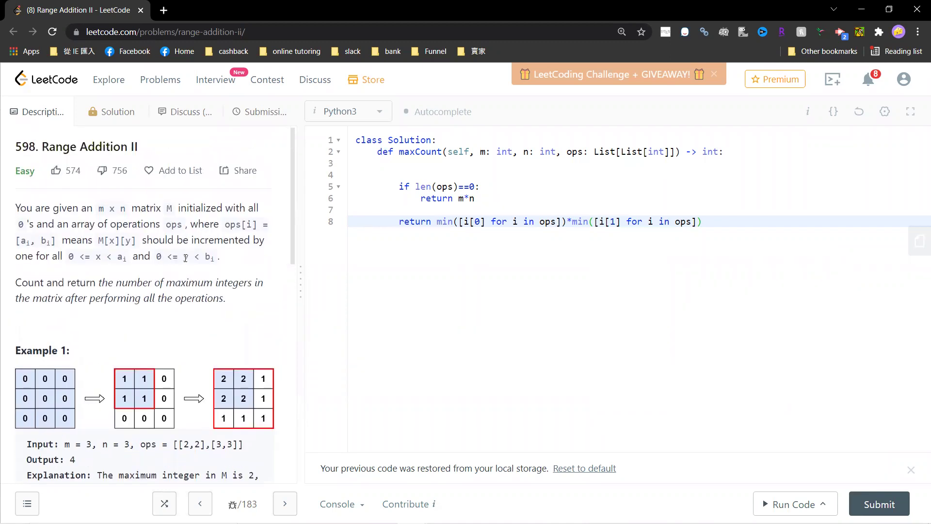
pyautogui.scroll(-1, 184, 258)
pyautogui.scroll(-2, 184, 258)
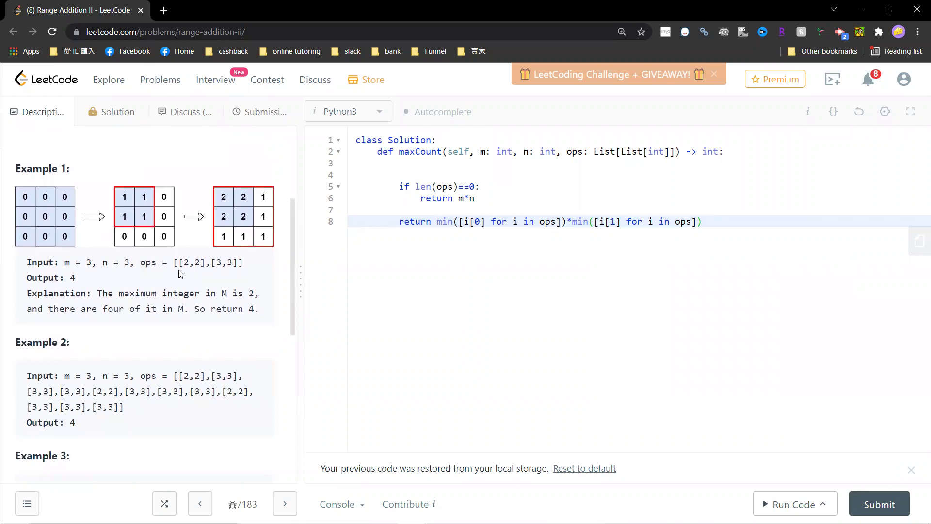
pyautogui.moveTo(183, 266); pyautogui.dragTo(204, 263)
pyautogui.click(198, 262)
pyautogui.moveTo(97, 293); pyautogui.dragTo(267, 312)
pyautogui.click(266, 311)
pyautogui.scroll(3, 221, 232)
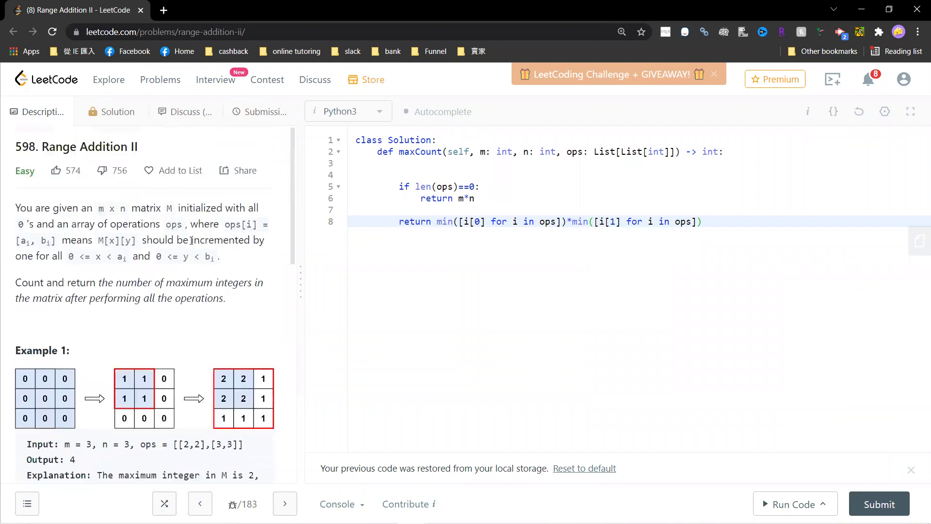
pyautogui.scroll(-2, 176, 240)
pyautogui.scroll(-3, 173, 229)
pyautogui.scroll(-2, 173, 228)
pyautogui.scroll(1, 172, 229)
pyautogui.scroll(5, 371, 187)
pyautogui.moveTo(397, 187); pyautogui.dragTo(475, 198)
pyautogui.scroll(-5, 155, 309)
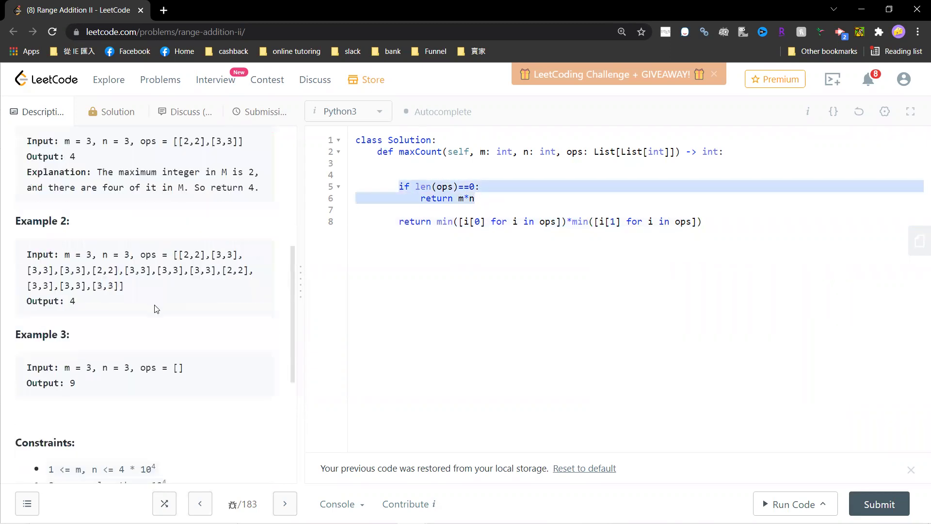
pyautogui.scroll(-2, 154, 308)
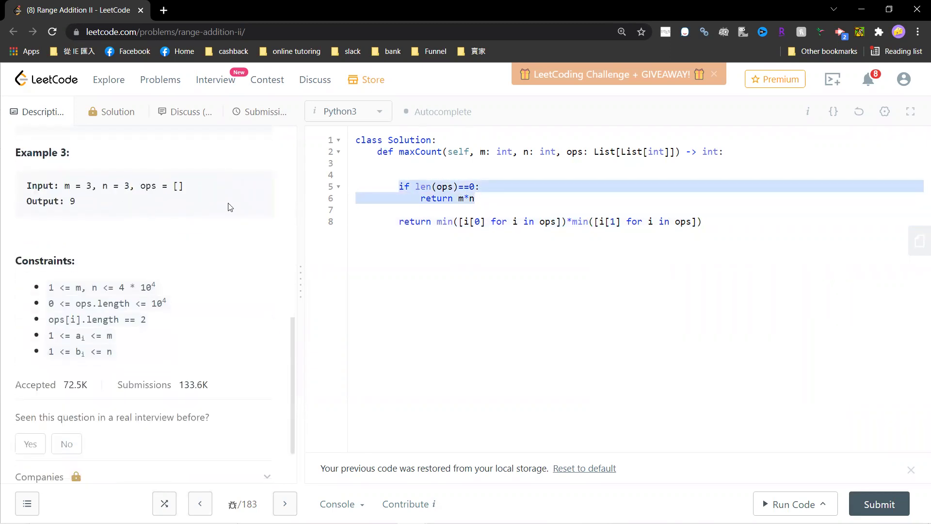
# - Check the 'return m*n' line 6 in the editor against the no-operations case
pyautogui.click(493, 200)
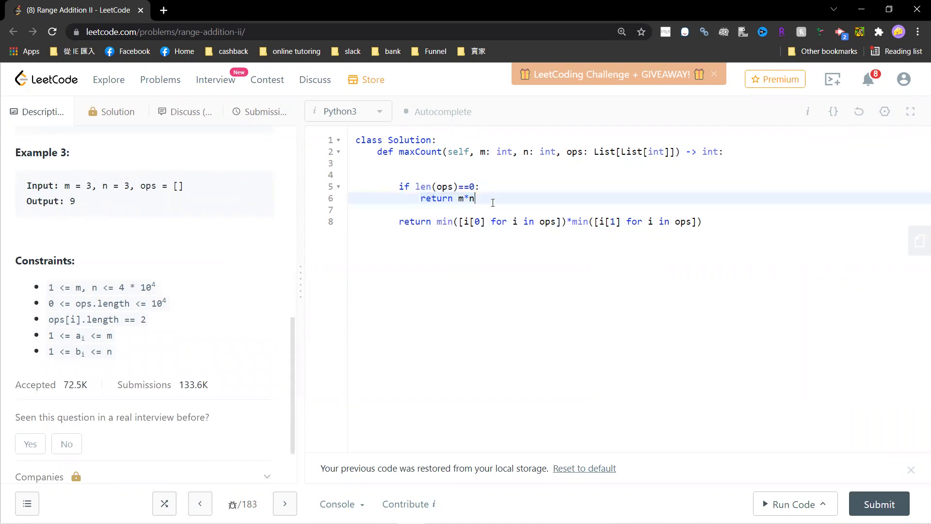
pyautogui.moveTo(493, 199); pyautogui.dragTo(421, 199)
pyautogui.click(421, 200)
pyautogui.scroll(5, 257, 221)
pyautogui.press('End')
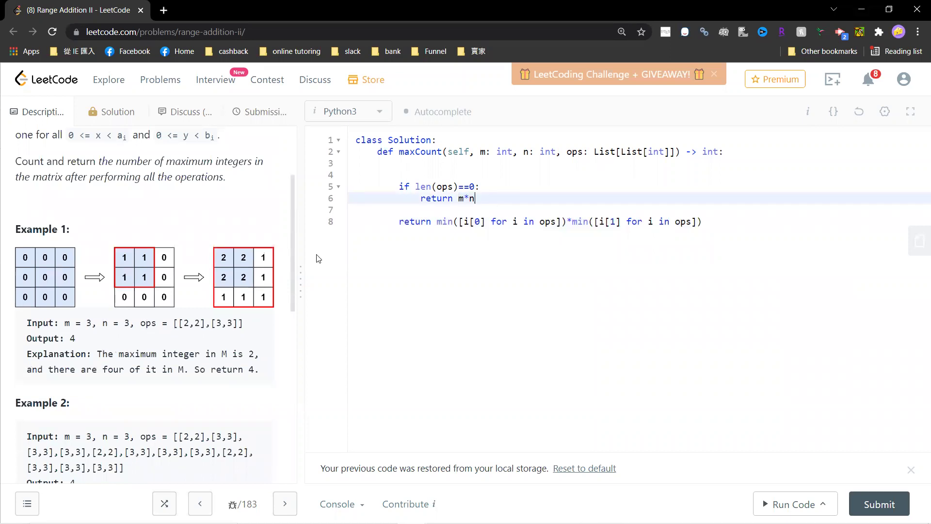
pyautogui.scroll(-5, 104, 323)
pyautogui.scroll(2, 94, 374)
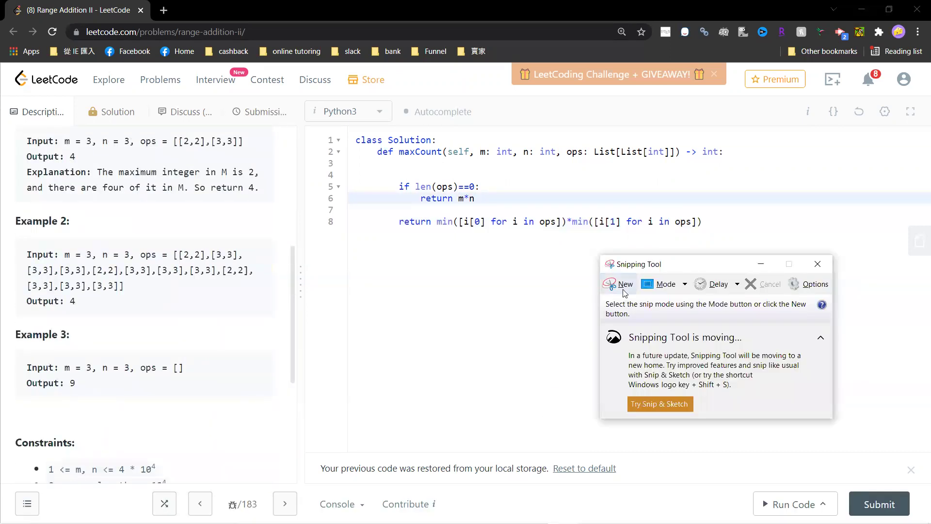
# - Capture a snip of the area below the code and enlarge the capture window
pyautogui.click(612, 289)
pyautogui.moveTo(374, 252); pyautogui.dragTo(547, 381)
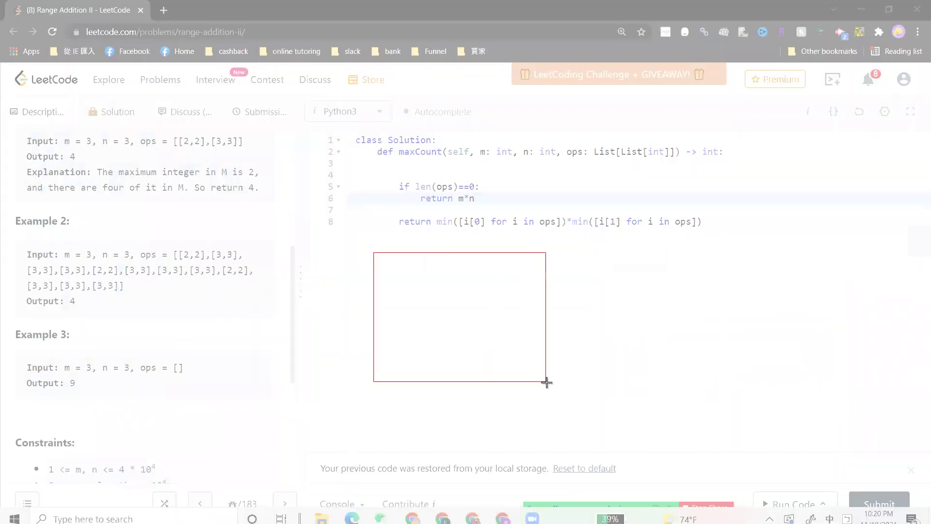
pyautogui.click(585, 151)
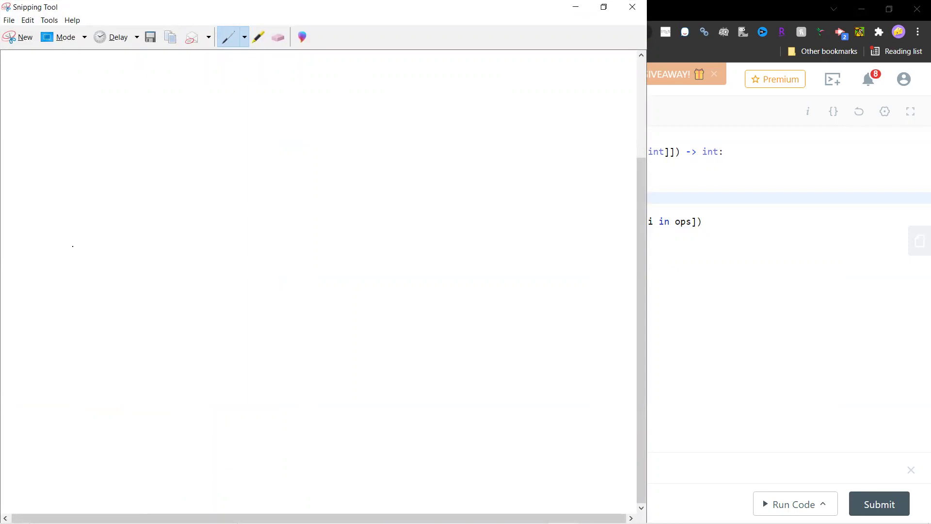
# - Sketch three horizontal ranges of increasing length with the pen
pyautogui.moveTo(69, 247); pyautogui.dragTo(197, 248)
pyautogui.moveTo(72, 243)
pyautogui.mouseDown()
pyautogui.moveTo(188, 242)
pyautogui.moveTo(188, 259)
pyautogui.mouseUp()
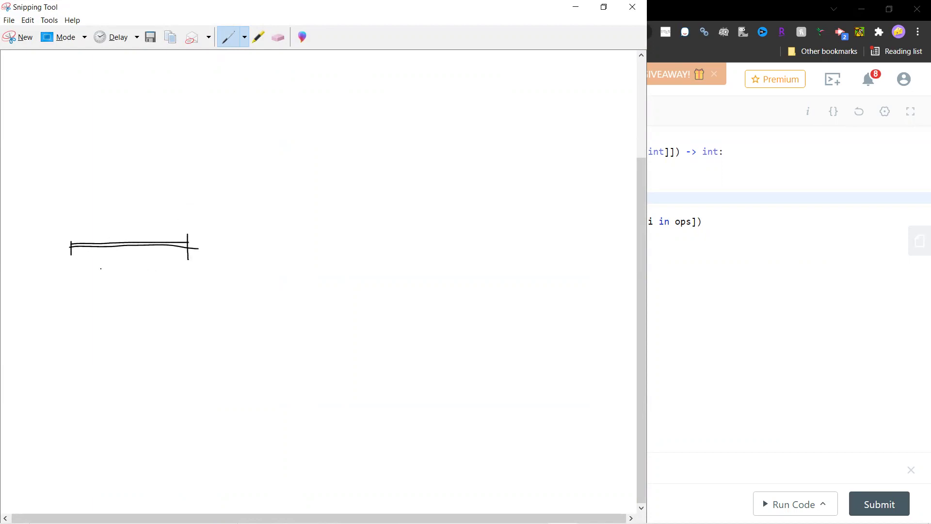
pyautogui.moveTo(73, 271); pyautogui.dragTo(73, 283)
pyautogui.moveTo(76, 276); pyautogui.dragTo(239, 282)
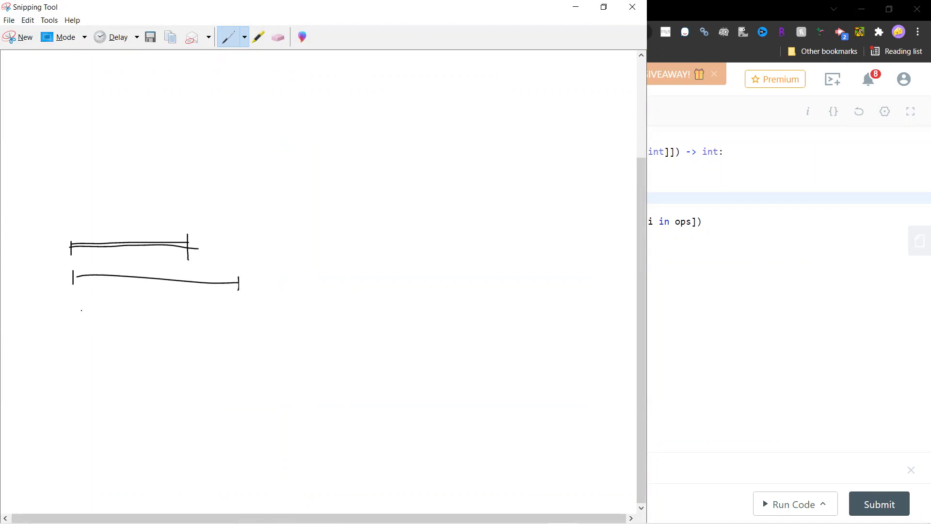
pyautogui.moveTo(79, 313); pyautogui.dragTo(271, 324)
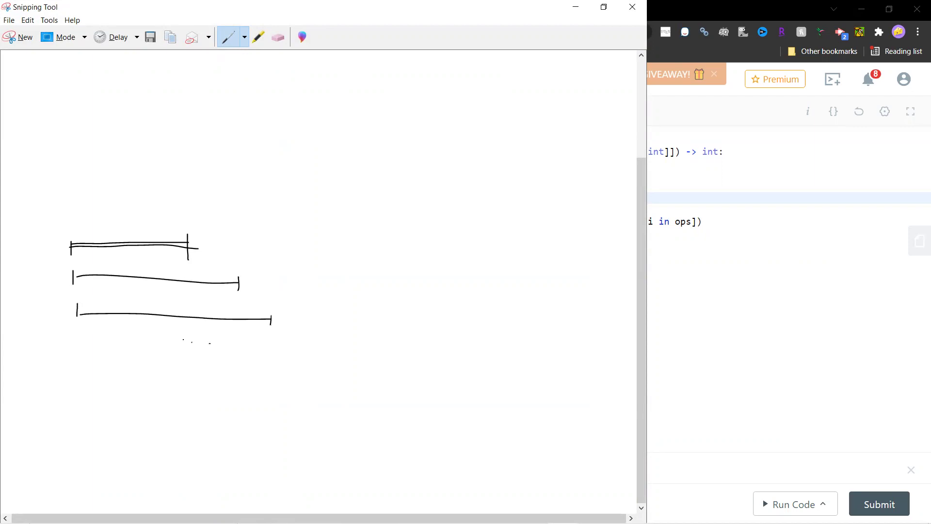
# - Highlight the shortest top range in yellow
pyautogui.click(245, 37)
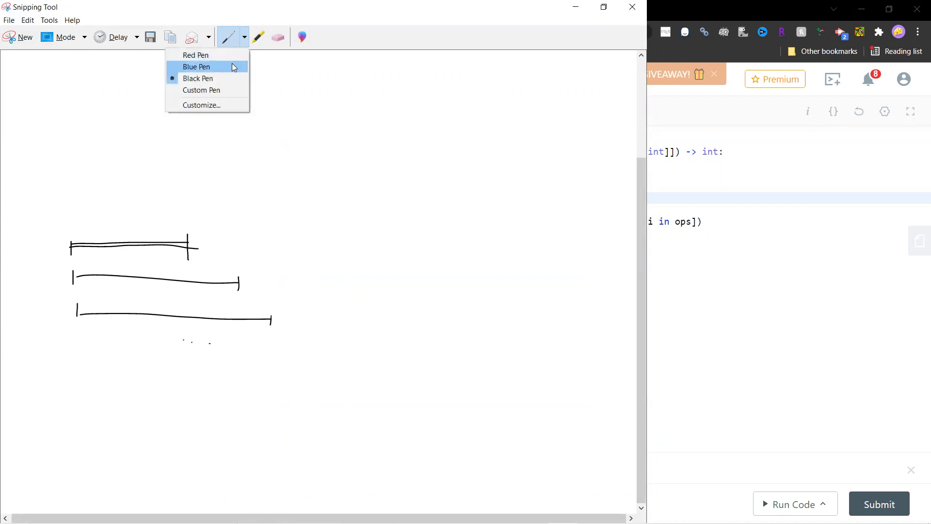
pyautogui.click(266, 42)
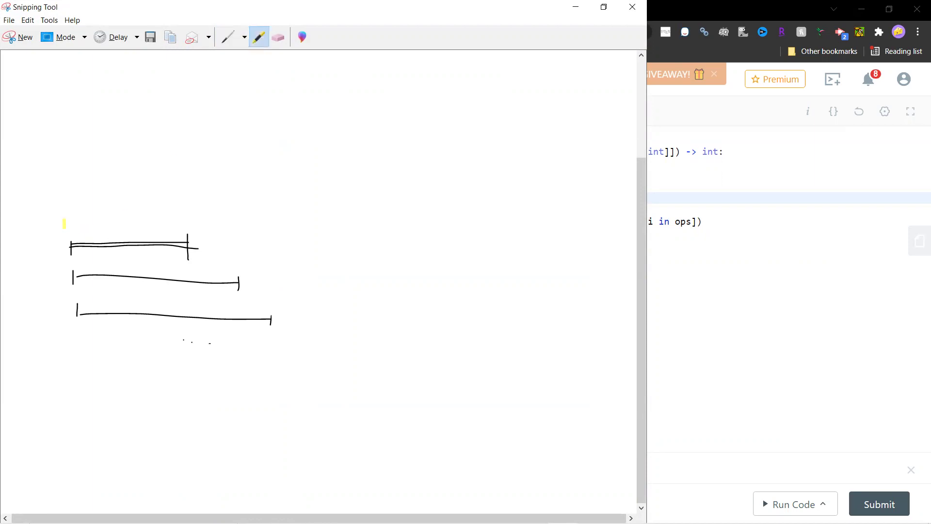
pyautogui.moveTo(72, 246); pyautogui.dragTo(184, 245)
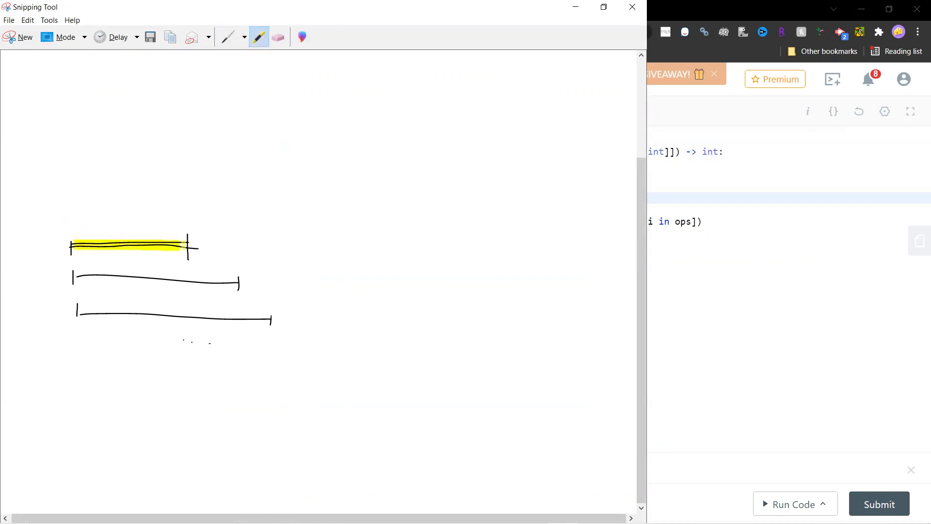
pyautogui.click(234, 43)
# - Draw a red box around the highlighted range and fill it with red scribbles
pyautogui.click(245, 38)
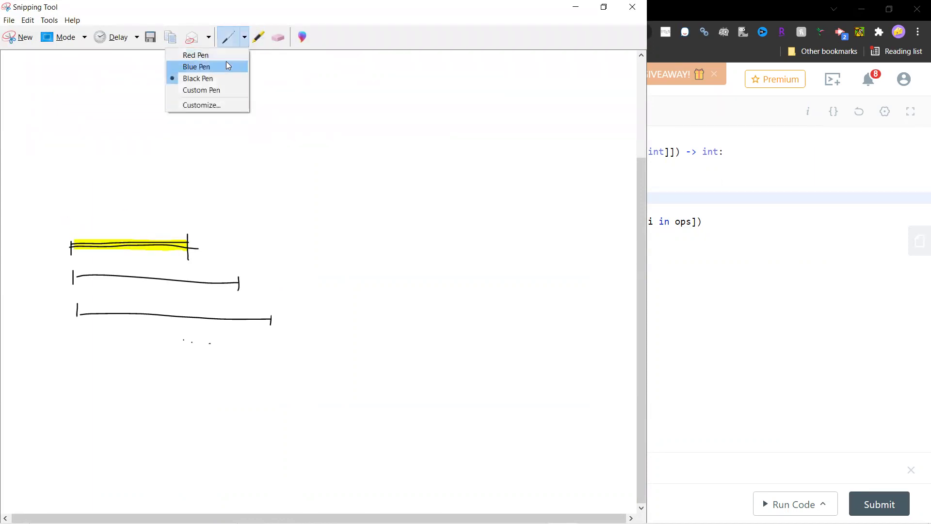
pyautogui.click(234, 38)
pyautogui.moveTo(105, 246)
pyautogui.mouseDown()
pyautogui.moveTo(172, 246)
pyautogui.moveTo(97, 251)
pyautogui.moveTo(78, 181)
pyautogui.moveTo(72, 240)
pyautogui.moveTo(78, 179)
pyautogui.moveTo(183, 213)
pyautogui.moveTo(184, 250)
pyautogui.moveTo(93, 212)
pyautogui.moveTo(110, 224)
pyautogui.moveTo(144, 197)
pyautogui.moveTo(171, 192)
pyautogui.mouseUp()
pyautogui.moveTo(164, 231)
pyautogui.mouseDown()
pyautogui.moveTo(94, 205)
pyautogui.moveTo(164, 219)
pyautogui.mouseUp()
pyautogui.moveTo(106, 219); pyautogui.dragTo(164, 194)
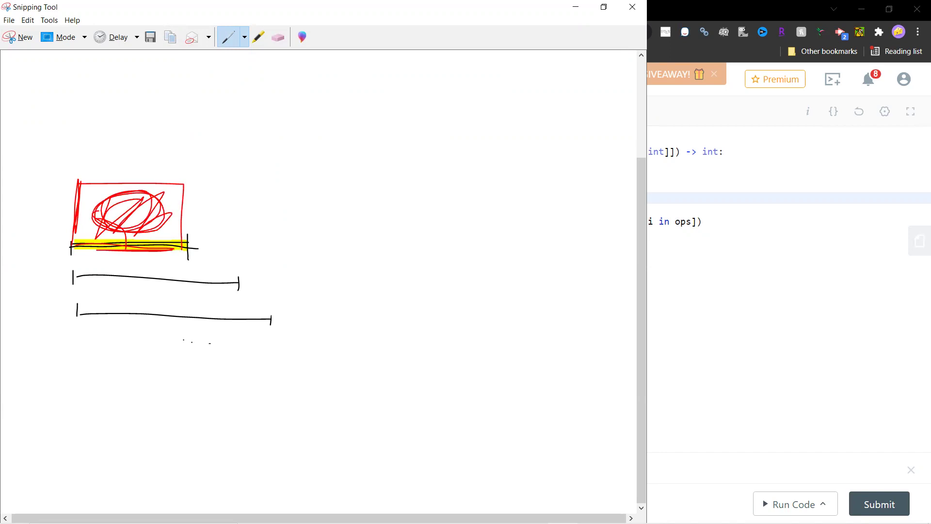
pyautogui.click(703, 228)
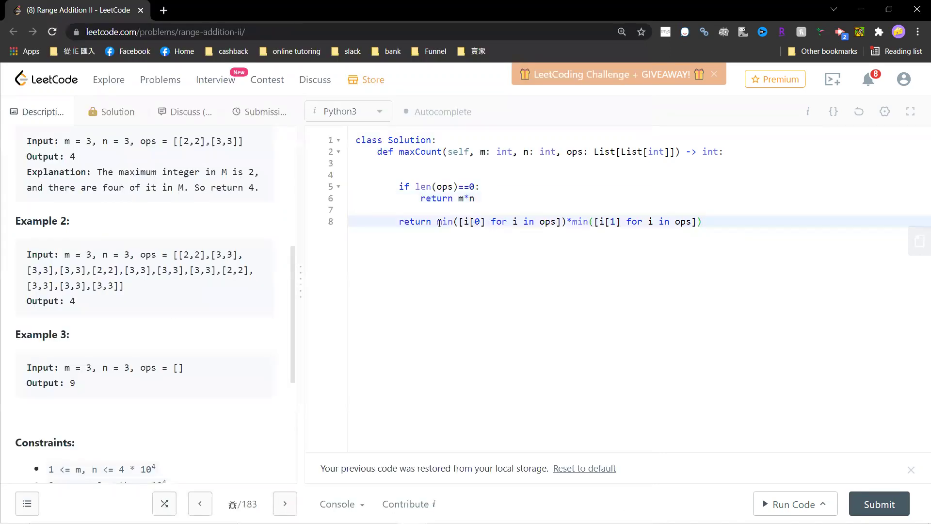
pyautogui.moveTo(437, 222); pyautogui.dragTo(564, 221)
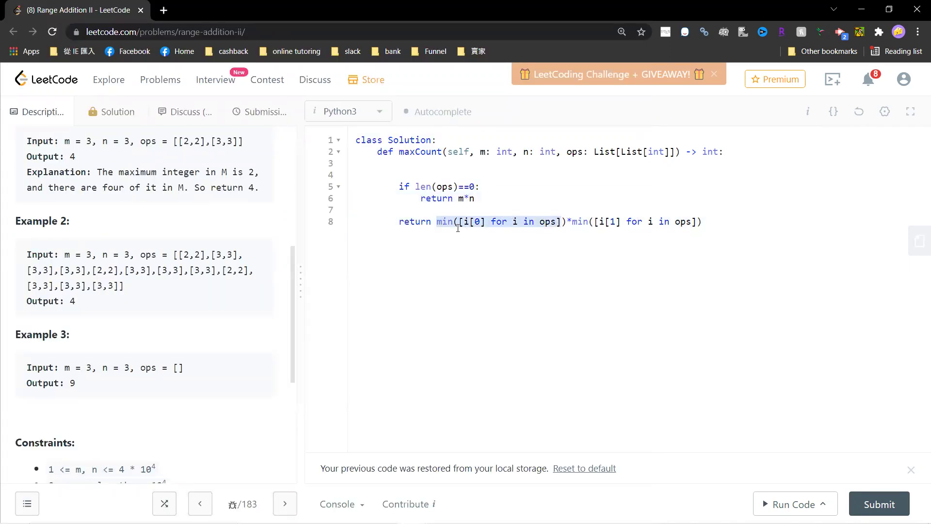
pyautogui.click(547, 226)
pyautogui.moveTo(572, 221); pyautogui.dragTo(702, 221)
pyautogui.click(705, 223)
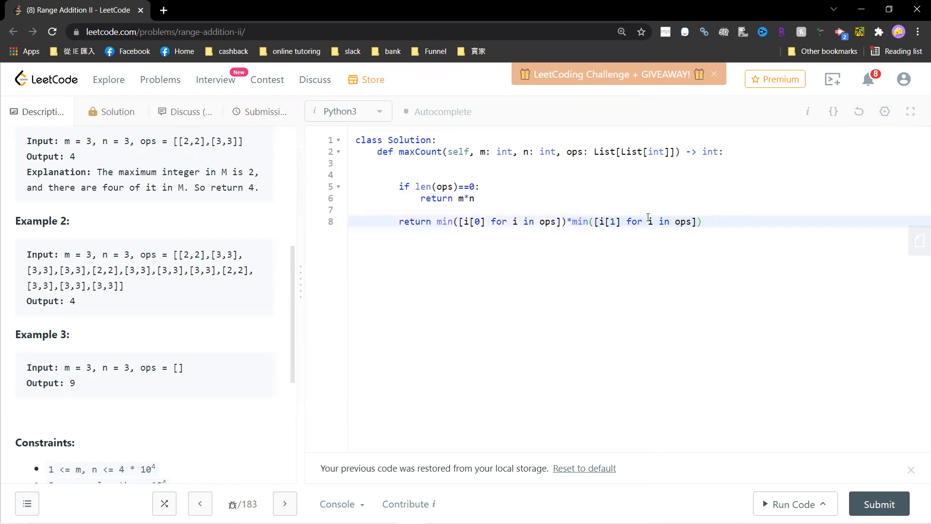
pyautogui.scroll(2, 198, 274)
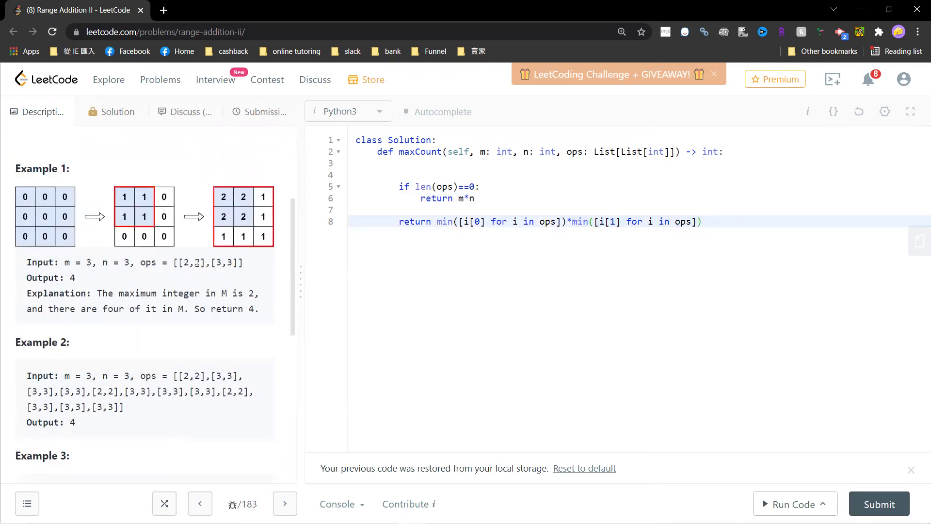
pyautogui.doubleClick(186, 263)
pyautogui.click(225, 263)
pyautogui.doubleClick(197, 263)
pyautogui.scroll(-1, 144, 284)
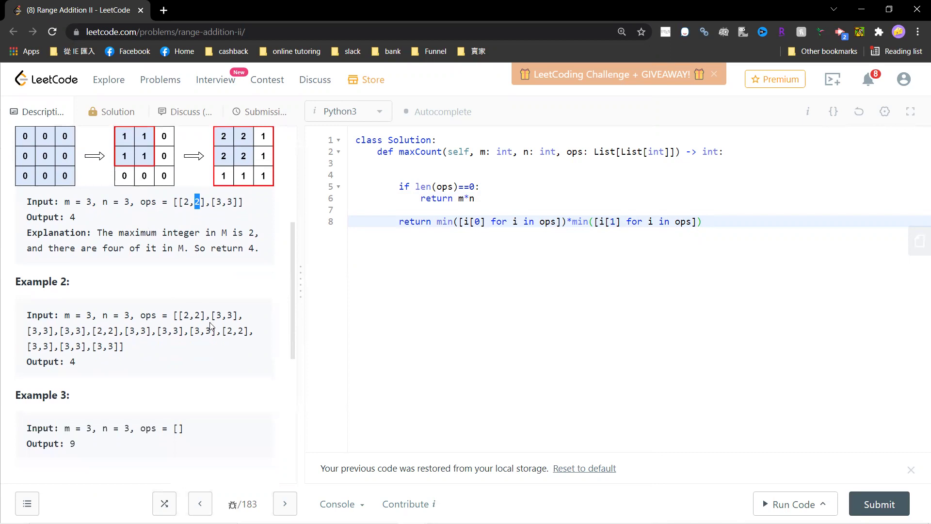
pyautogui.doubleClick(187, 316)
pyautogui.doubleClick(115, 331)
pyautogui.click(86, 359)
pyautogui.doubleClick(108, 366)
pyautogui.click(113, 367)
pyautogui.scroll(-3, 120, 369)
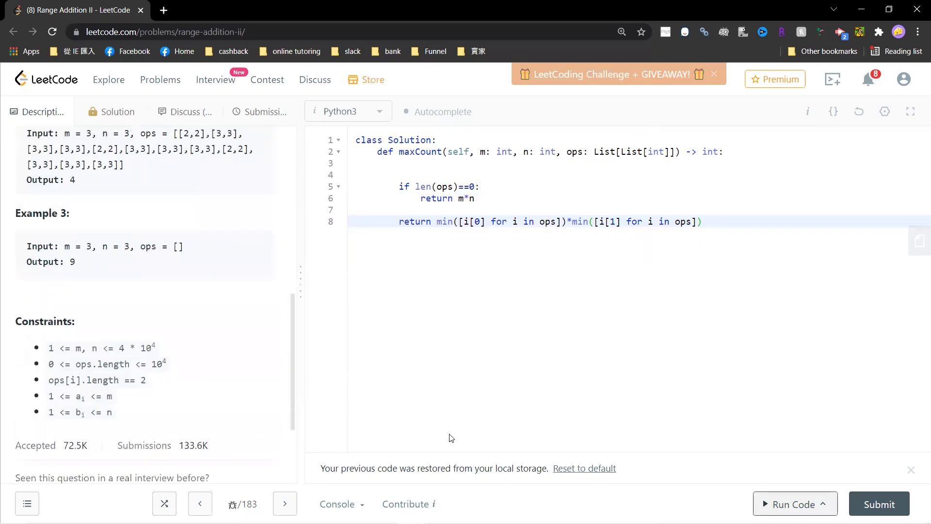
# - Submit the Python Range Addition II solution for judging with Ctrl+Enter
pyautogui.hotkey('ctrl', 'Return')
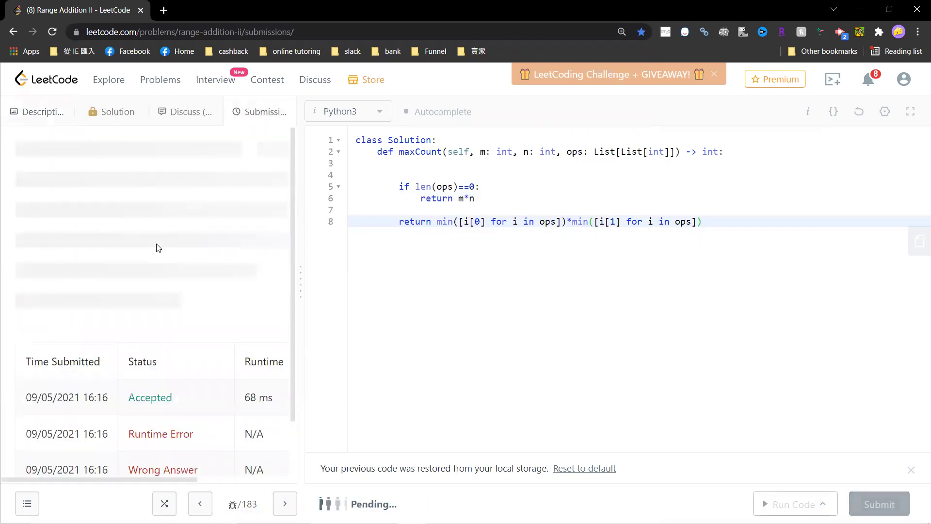